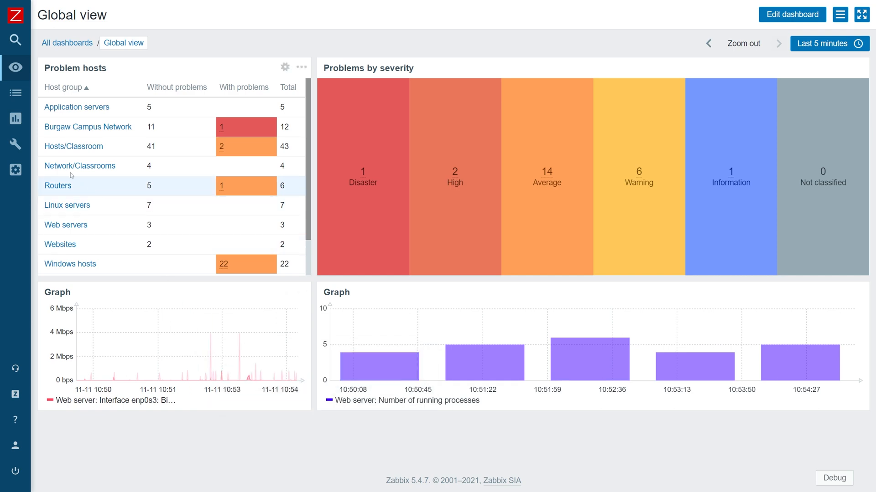
Go to Configuration > Hosts and show the items of the Linux Application server host.
left_click(17, 145)
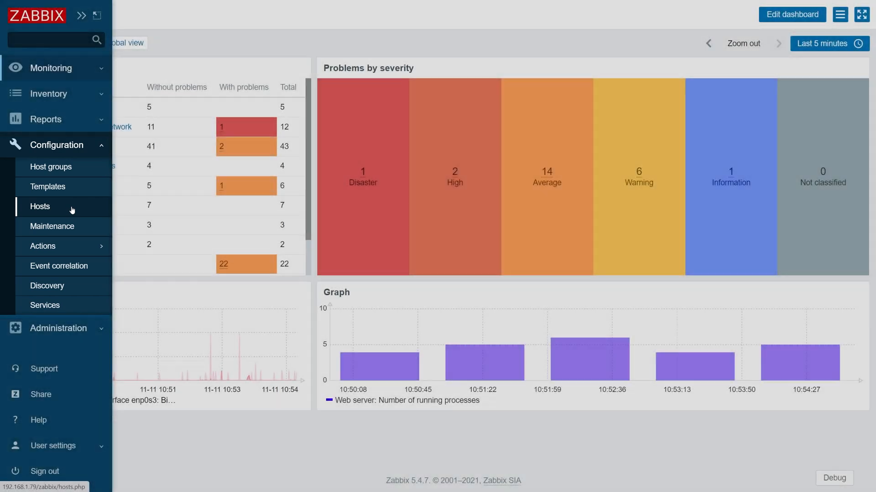
left_click(72, 207)
scroll(179, 364, "down", 2)
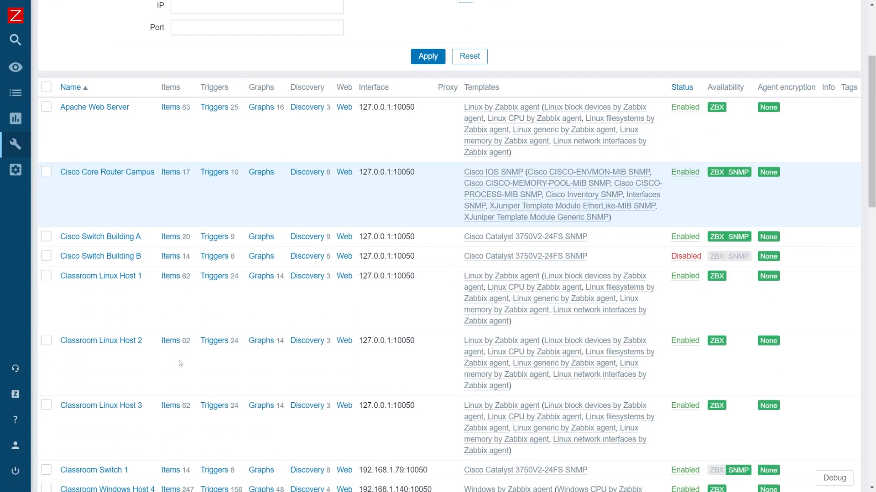
scroll(179, 363, "down", 2)
scroll(179, 366, "down", 1)
scroll(177, 374, "down", 1)
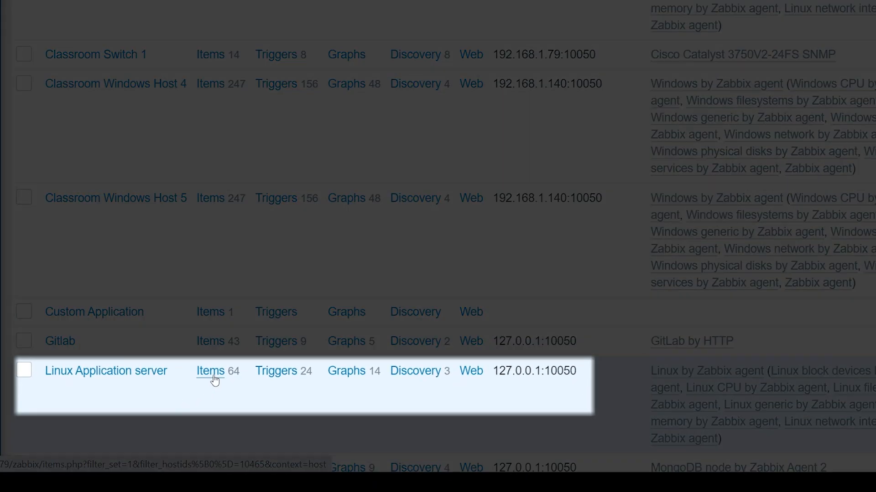
left_click(214, 381)
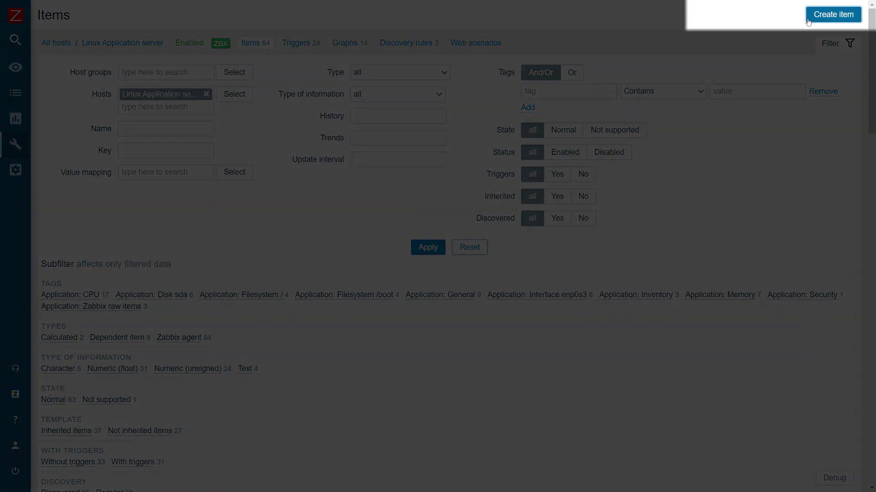
Add item 'System uptime' with key system.uptime, history 30d and trends 180d.
left_click(832, 15)
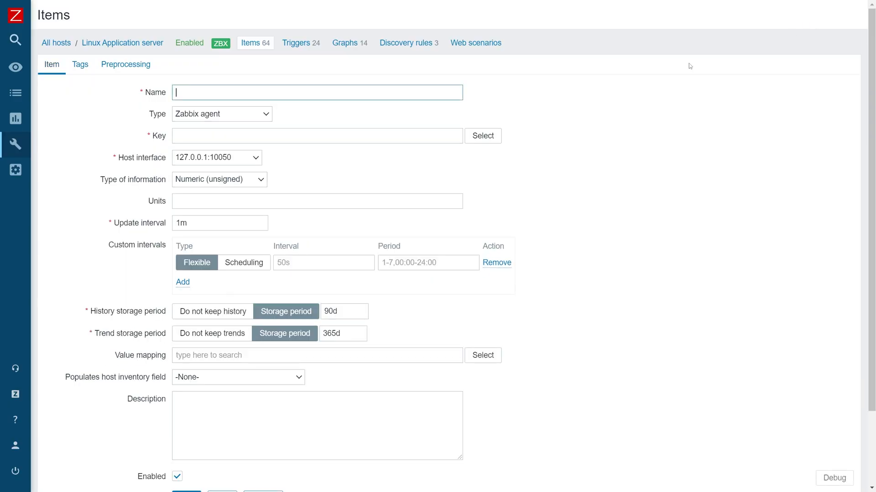
type("System u")
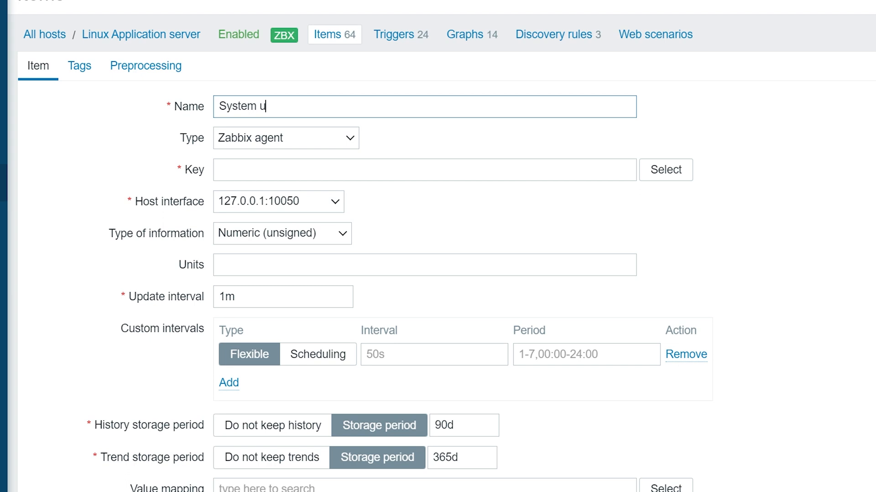
type("ptime")
key("Tab")
key("Tab")
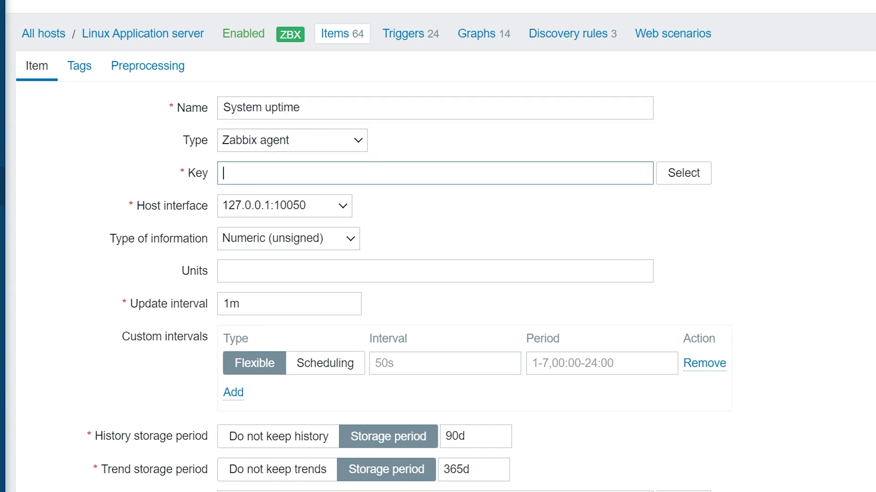
type("system.uptim")
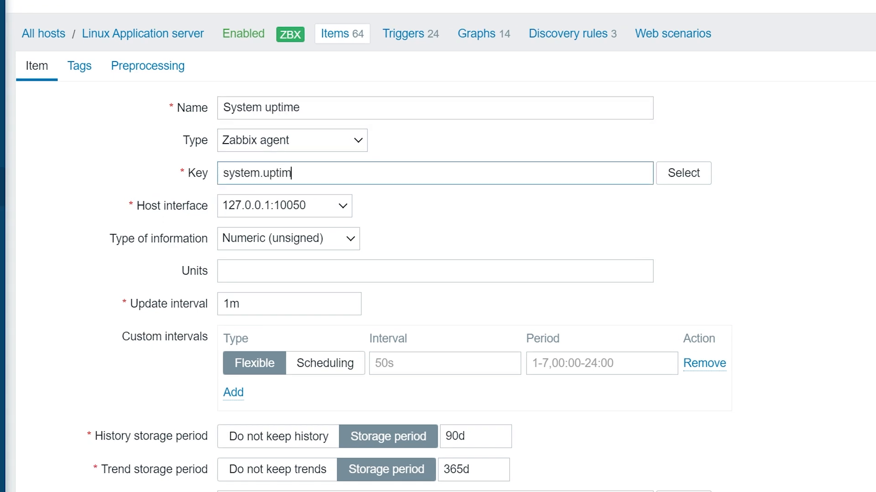
type("e")
left_click_drag(457, 436, 440, 446)
type("3")
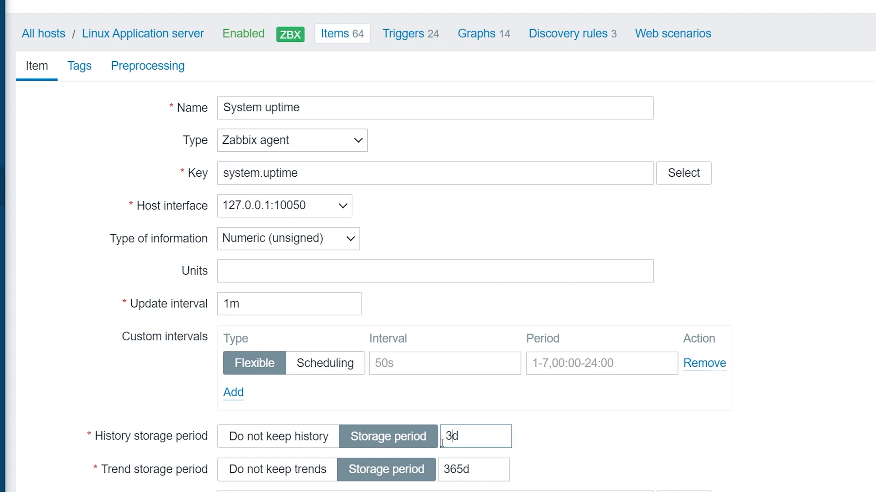
type("0")
left_click_drag(463, 465, 443, 470)
type("18")
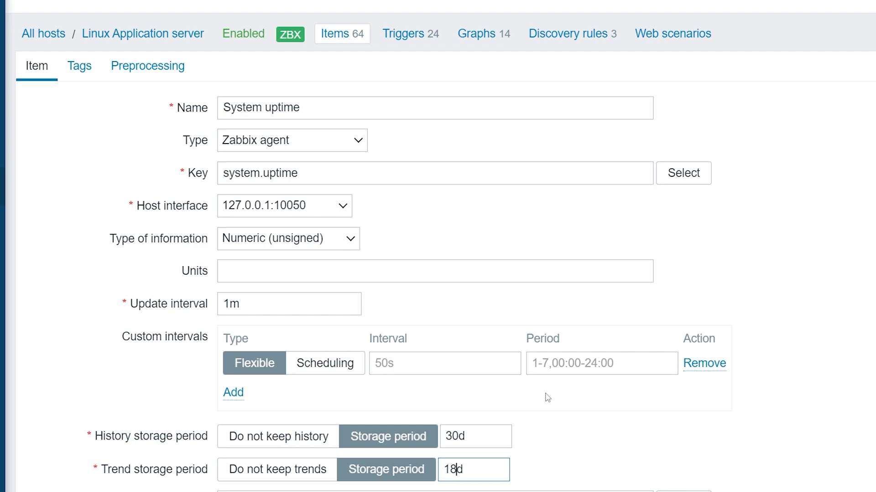
type("0")
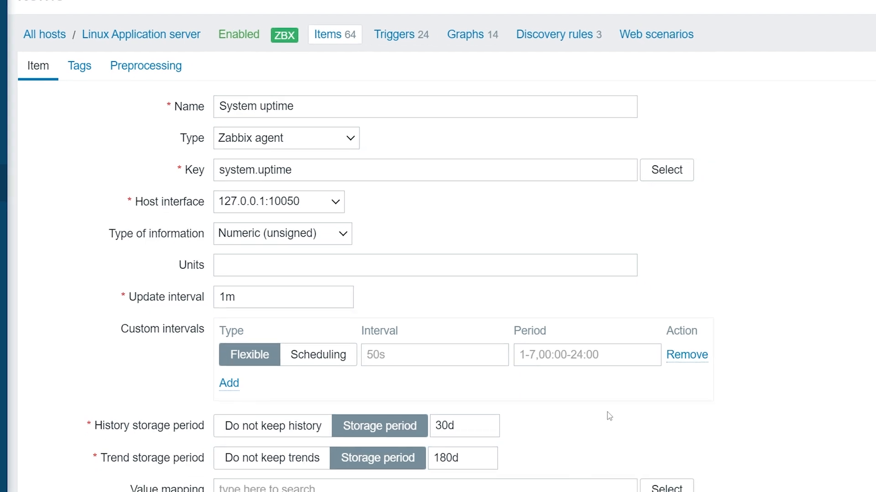
scroll(437, 310, "down", 3)
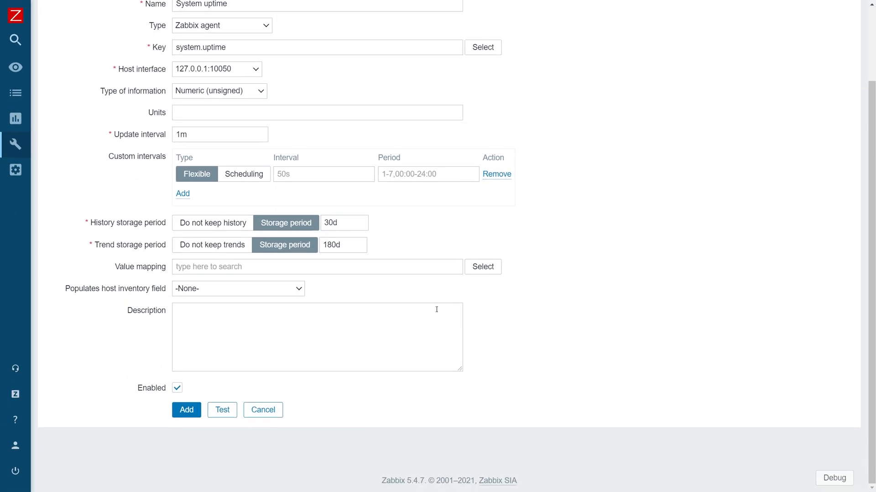
left_click(186, 411)
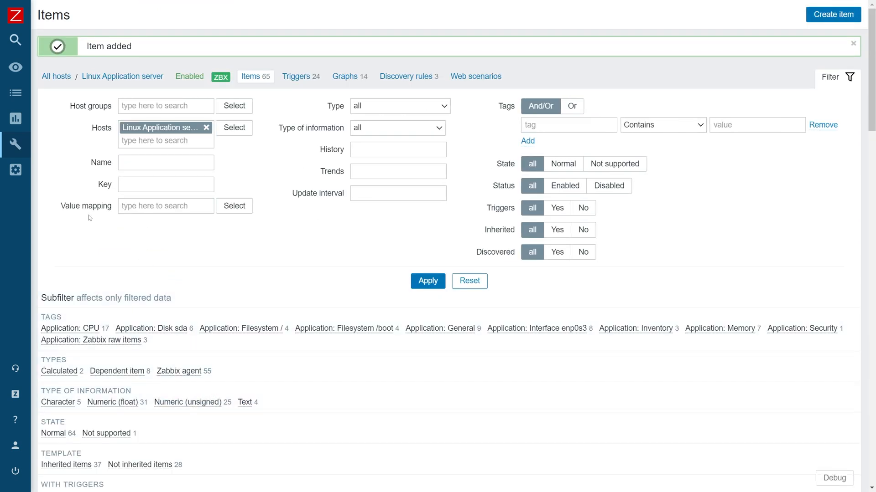
Go to Administration > General > Housekeeping settings.
left_click(16, 170)
left_click(64, 197)
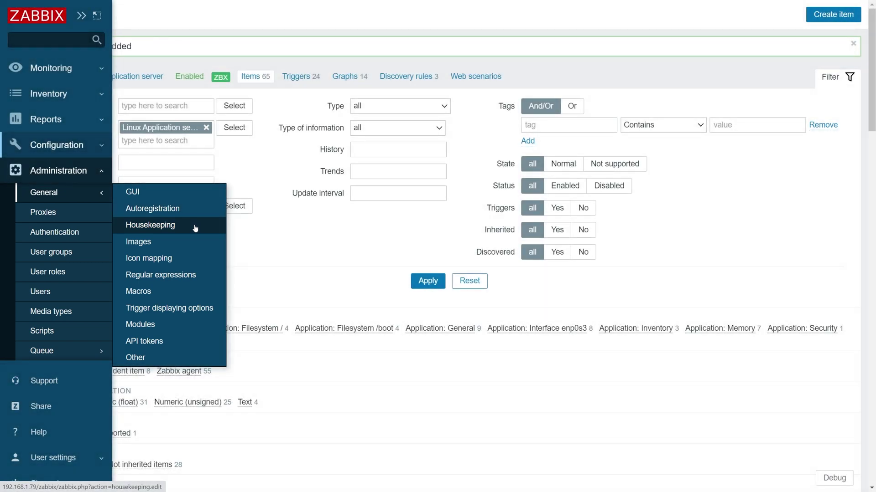
left_click(195, 227)
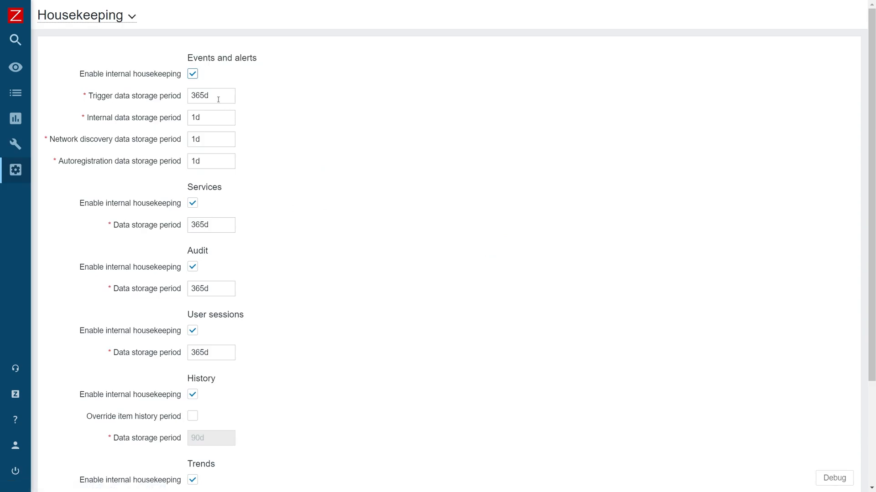
Set trigger data storage to 60d and enable the item history override at 60d.
left_click_drag(205, 95, 191, 96)
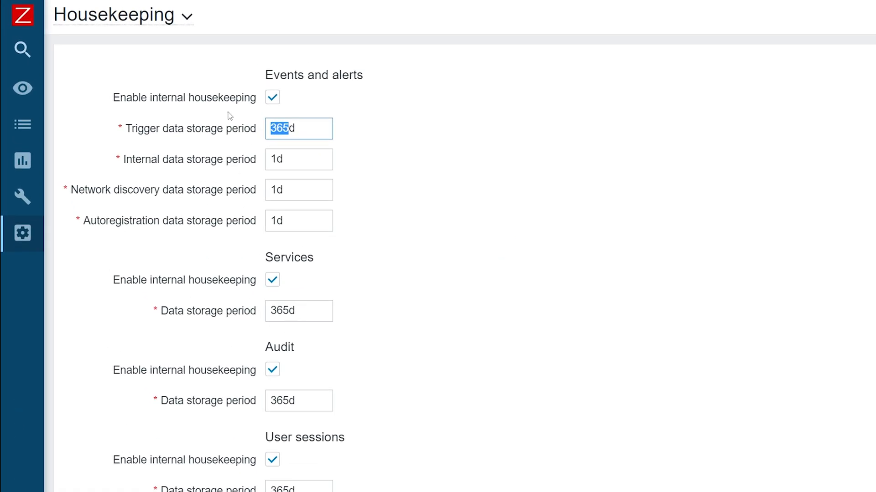
type("60")
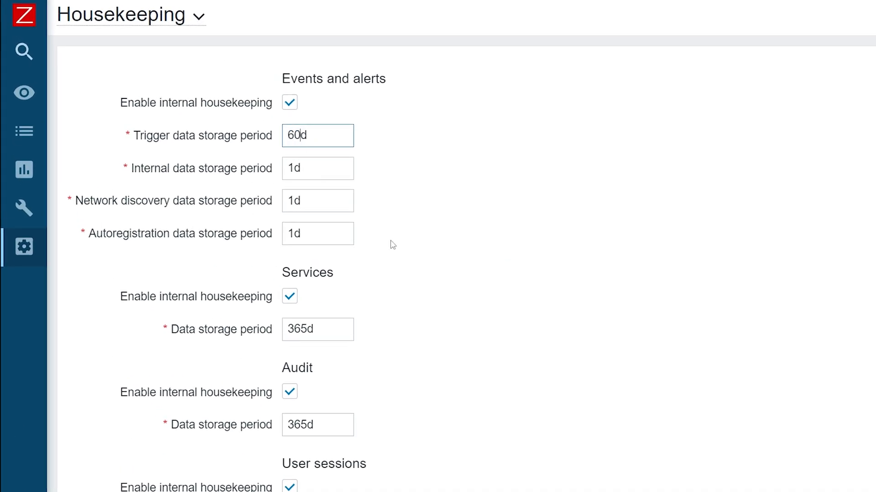
left_click(488, 366)
scroll(489, 366, "down", 3)
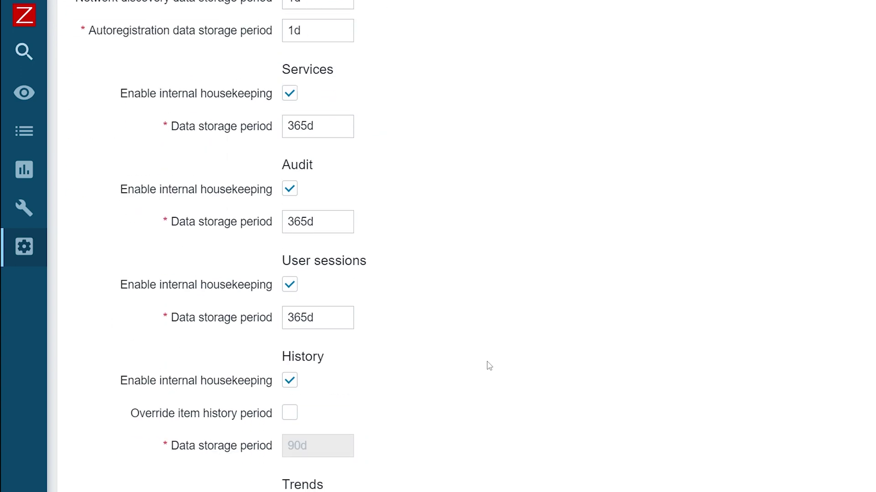
left_click(290, 414)
left_click_drag(302, 447, 278, 446)
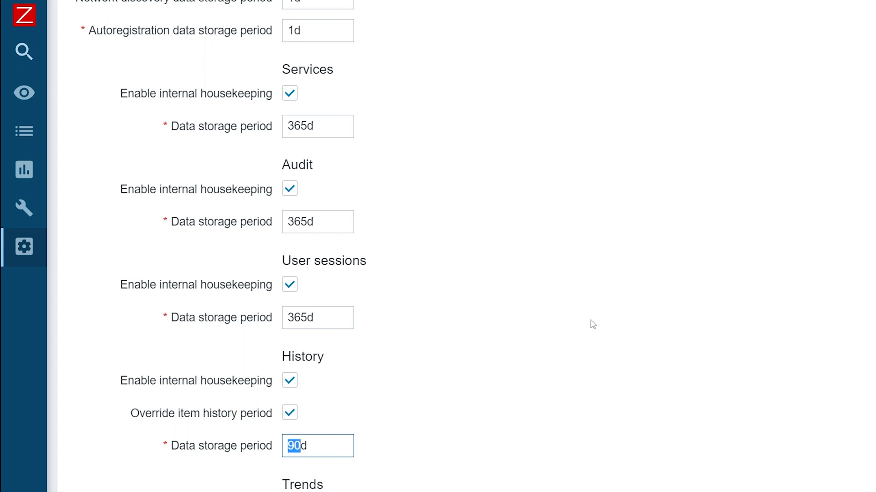
type("60")
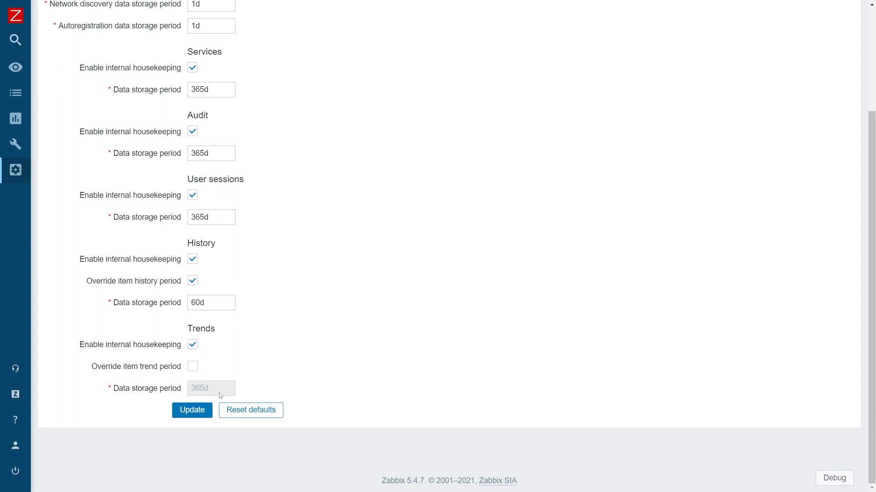
Update the housekeeping settings, then return to the Linux Application server items list.
left_click(204, 411)
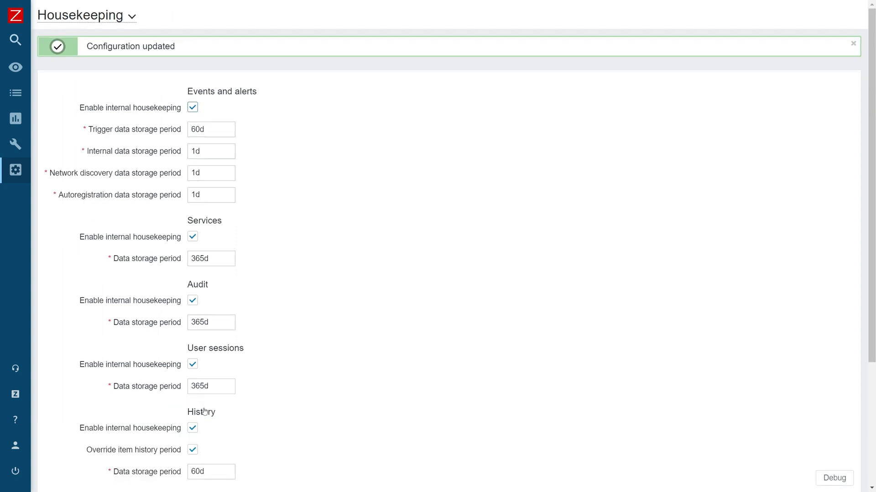
left_click(15, 145)
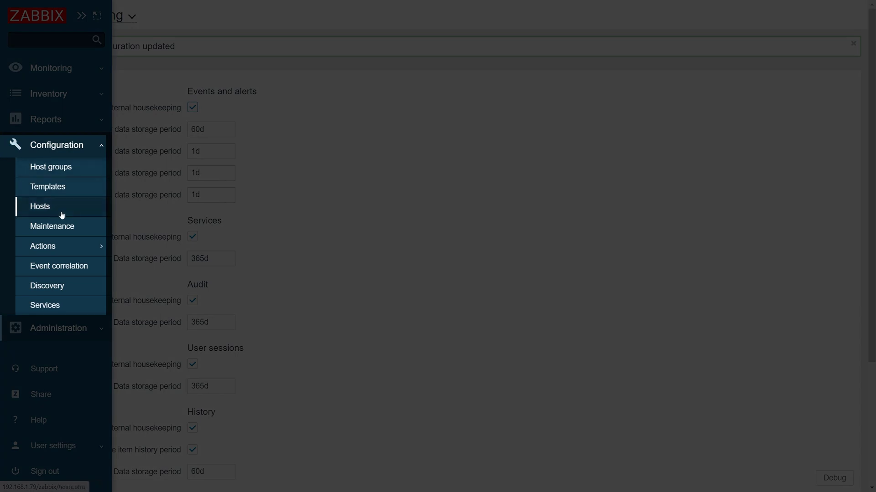
left_click(61, 215)
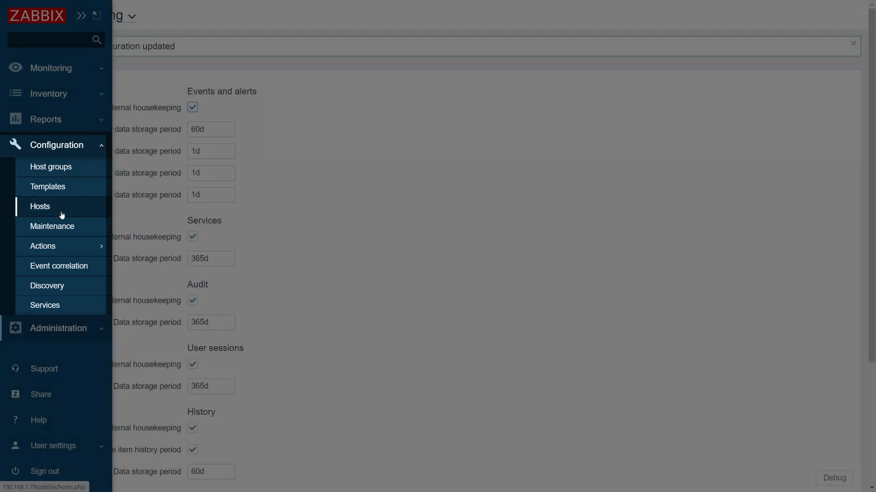
scroll(213, 338, "down", 2)
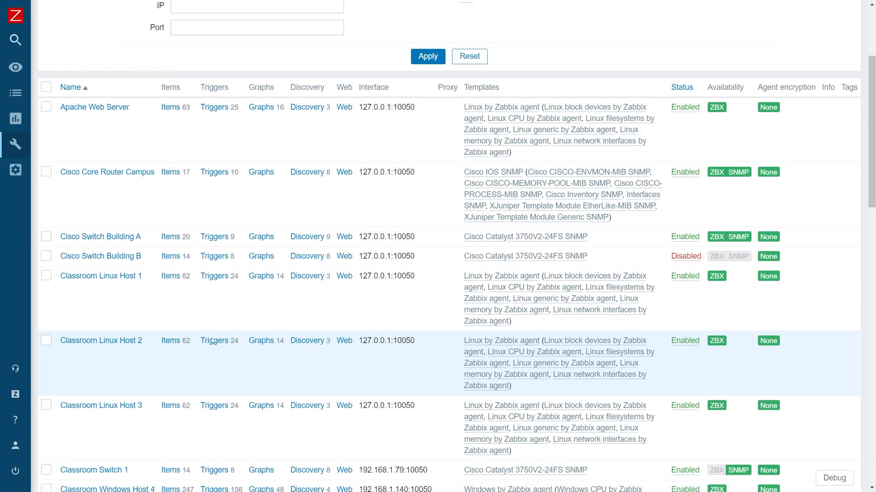
scroll(214, 339, "down", 2)
scroll(211, 342, "down", 1)
scroll(209, 346, "down", 2)
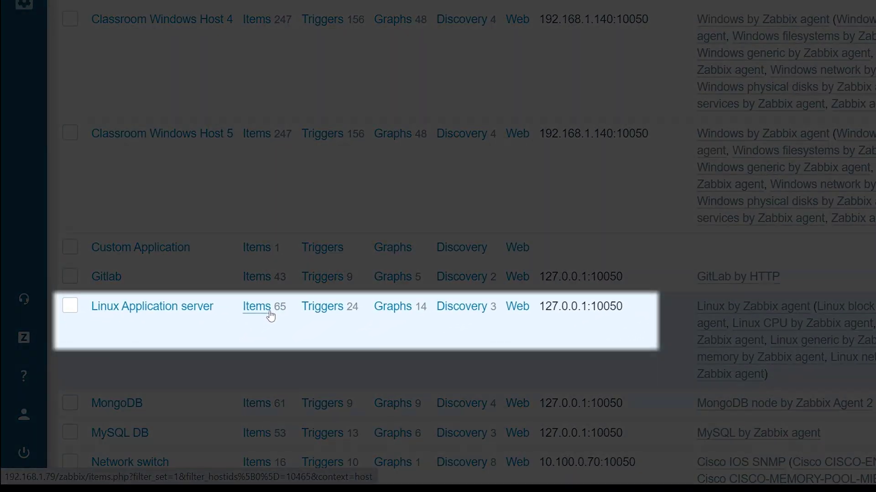
left_click(269, 312)
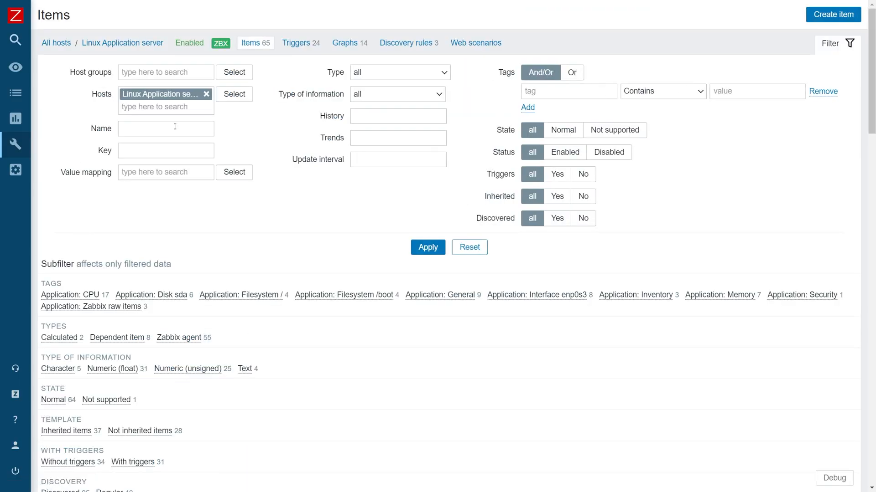
Filter items by key 'uptime', open System uptime and show the history override tooltip (60d).
left_click(165, 150)
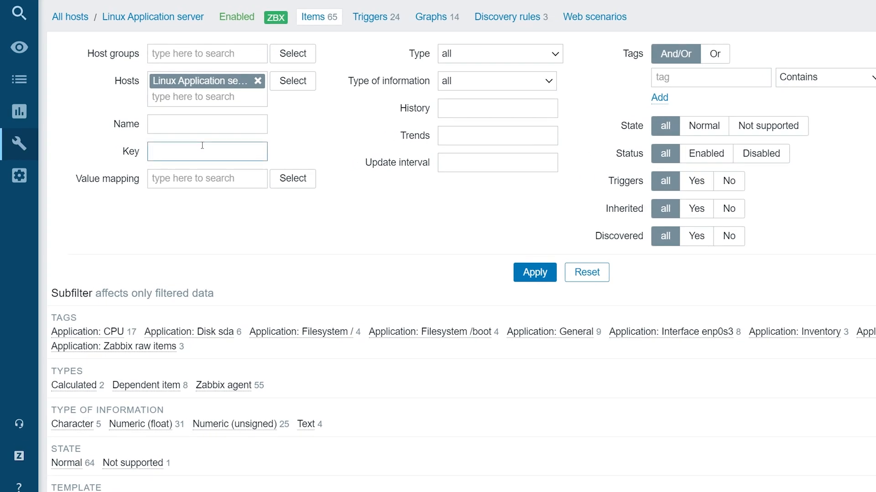
type("uptime")
key("Return")
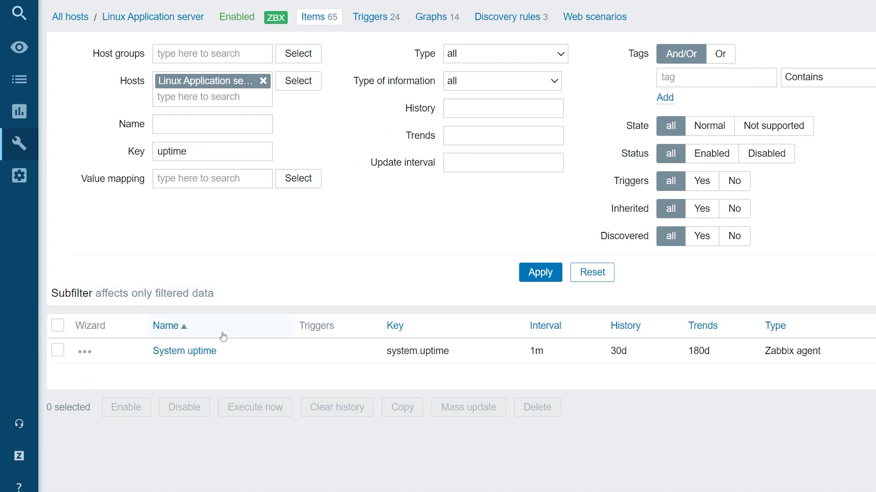
left_click(185, 351)
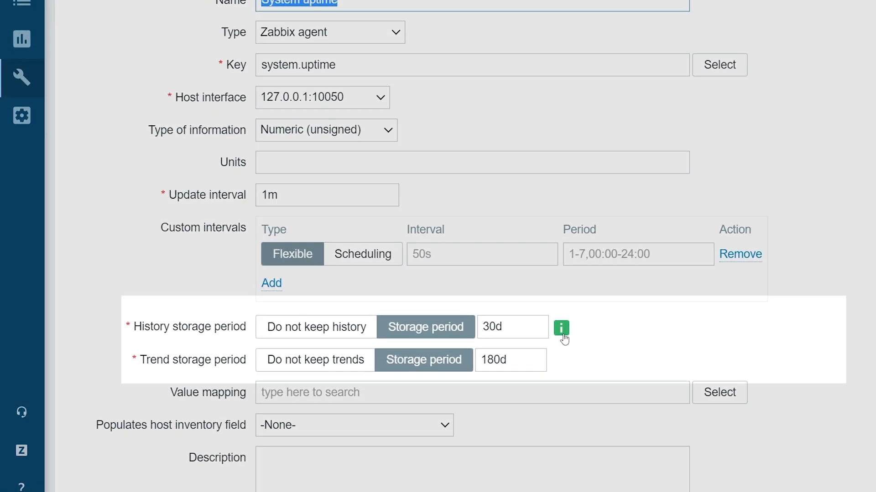
left_click(483, 321)
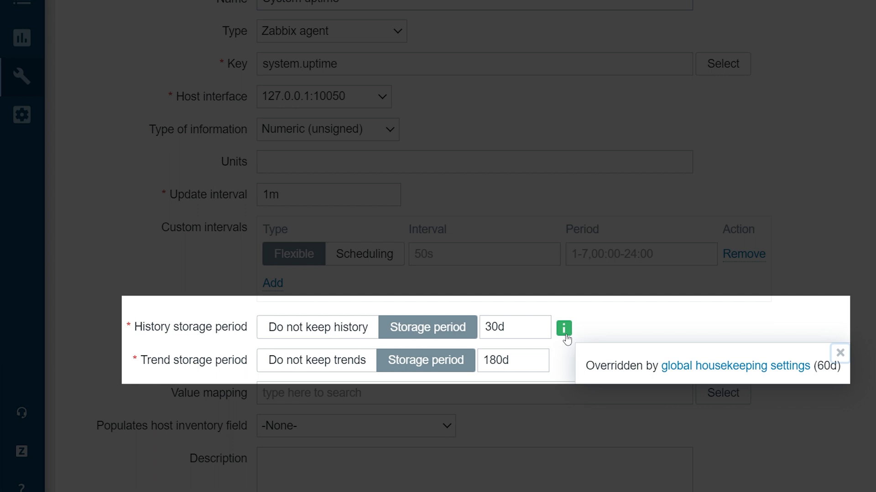